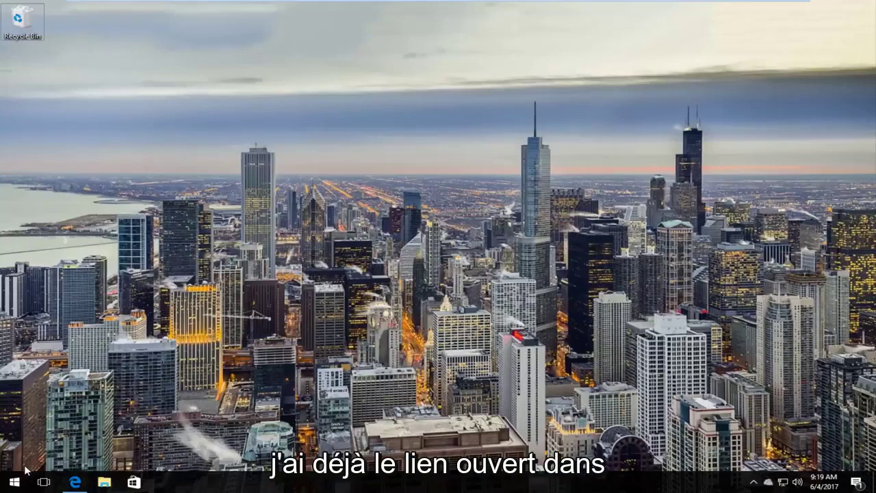
# - Bring the Visual C++ 2010 Redistributable (x86) download page back and maximize the browser
pyautogui.click(77, 483)
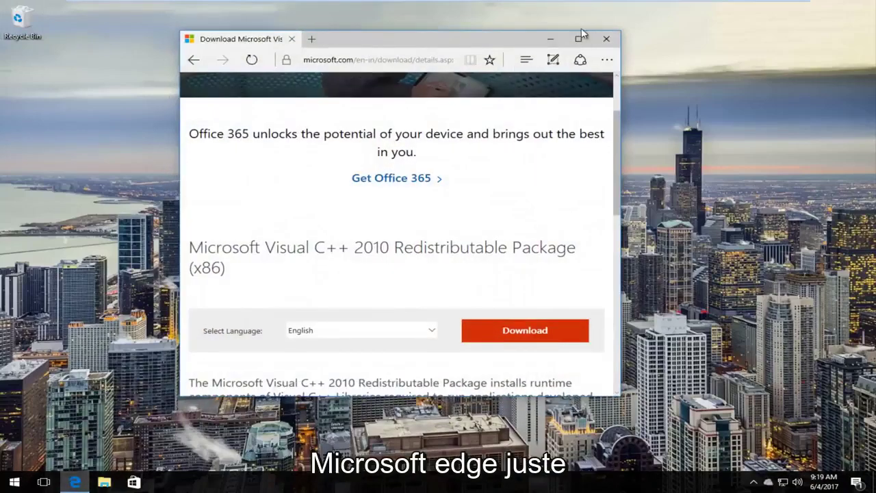
pyautogui.click(581, 35)
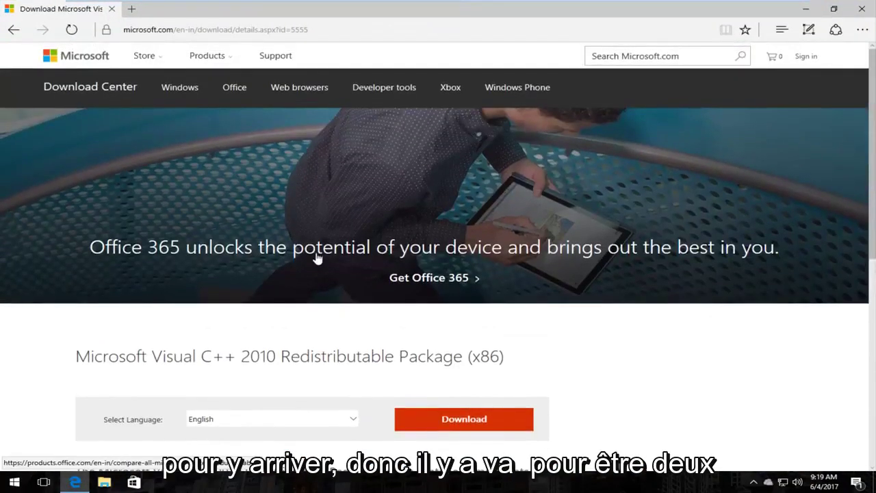
pyautogui.scroll(-1, 299, 265)
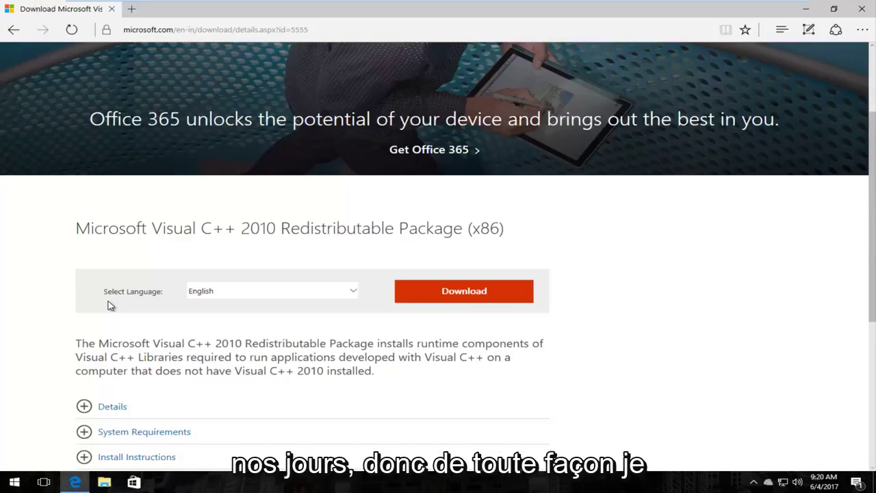
pyautogui.scroll(-2, 106, 230)
pyautogui.scroll(-1, 103, 237)
pyautogui.scroll(2, 102, 235)
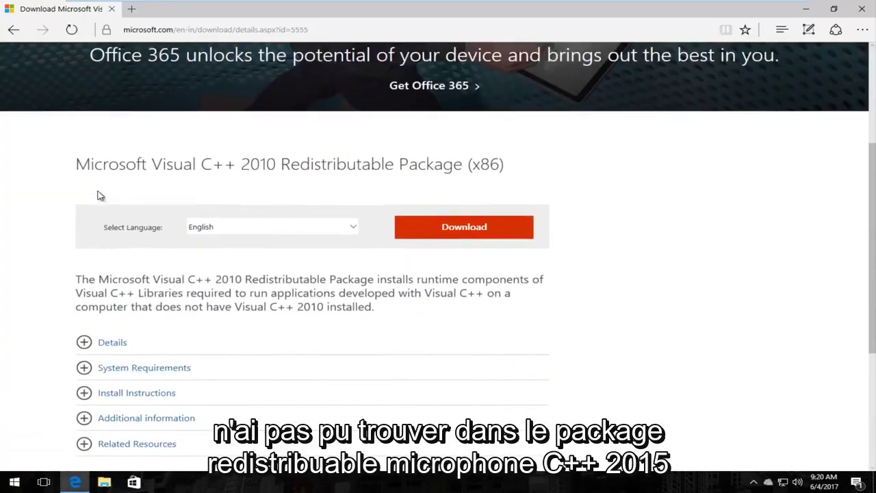
pyautogui.scroll(-1, 93, 217)
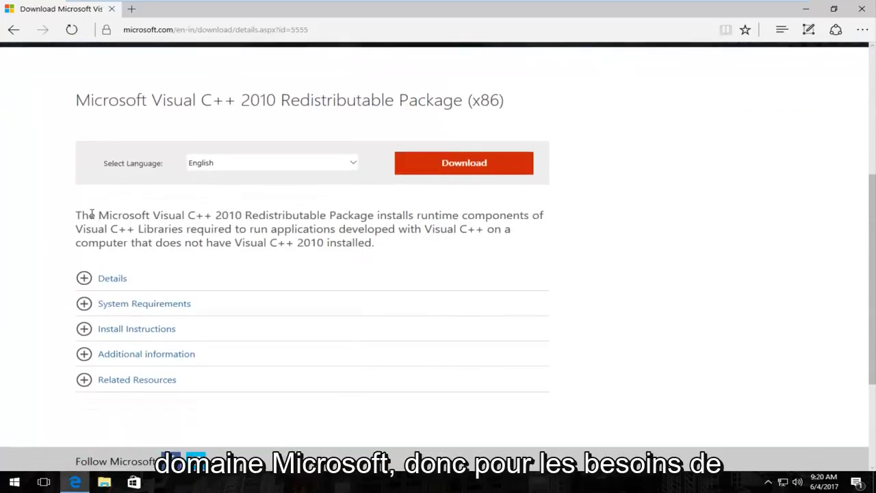
pyautogui.scroll(1, 92, 214)
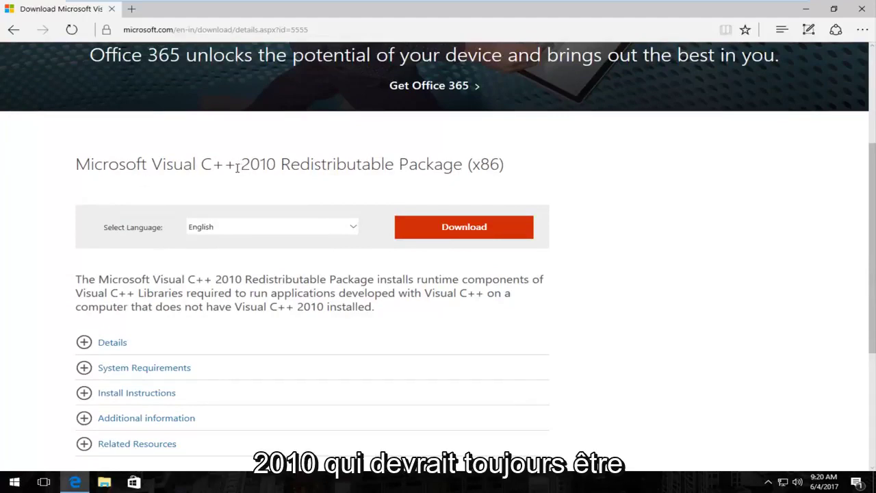
pyautogui.scroll(-3, 232, 168)
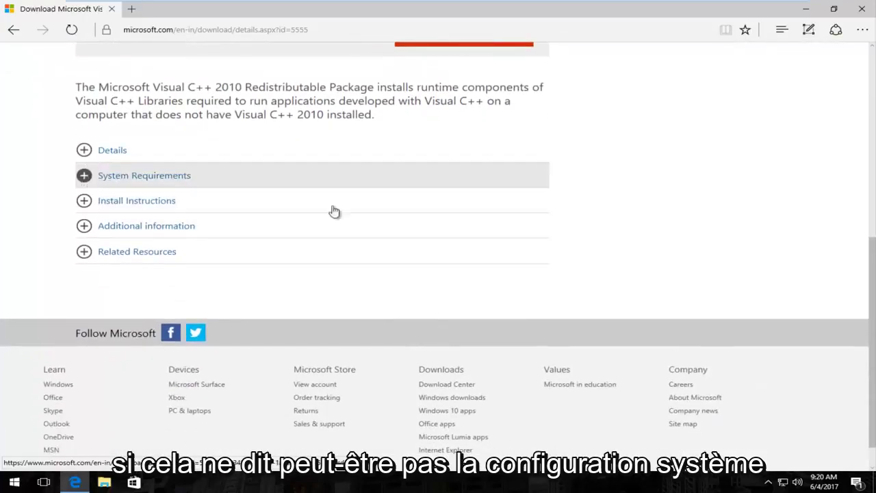
# - Expand the System Requirements section to review it, then collapse it again
pyautogui.click(85, 180)
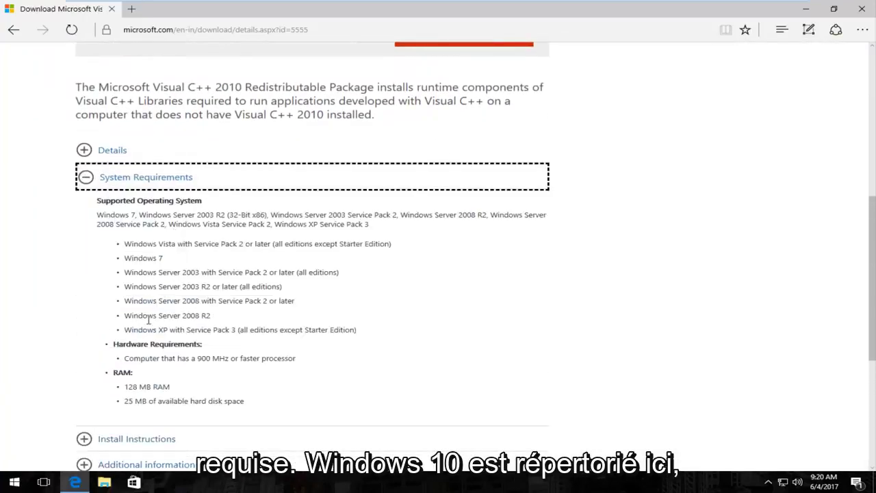
pyautogui.scroll(2, 147, 319)
pyautogui.click(84, 305)
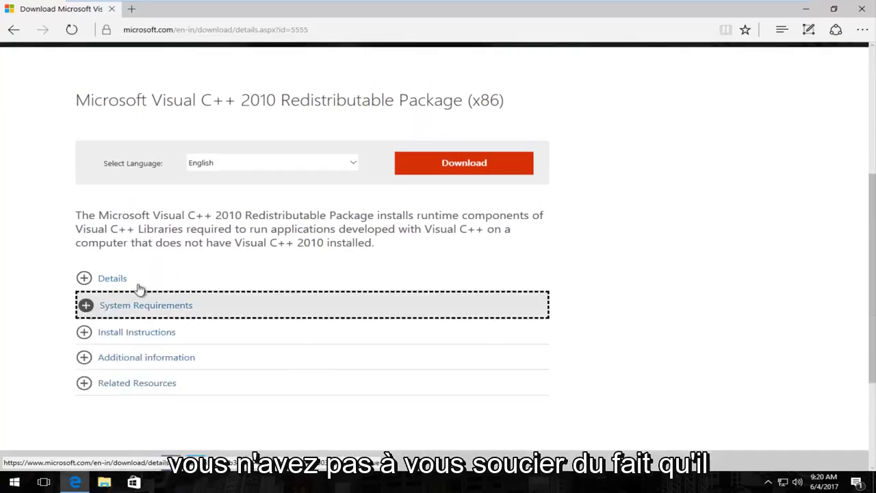
pyautogui.click(27, 185)
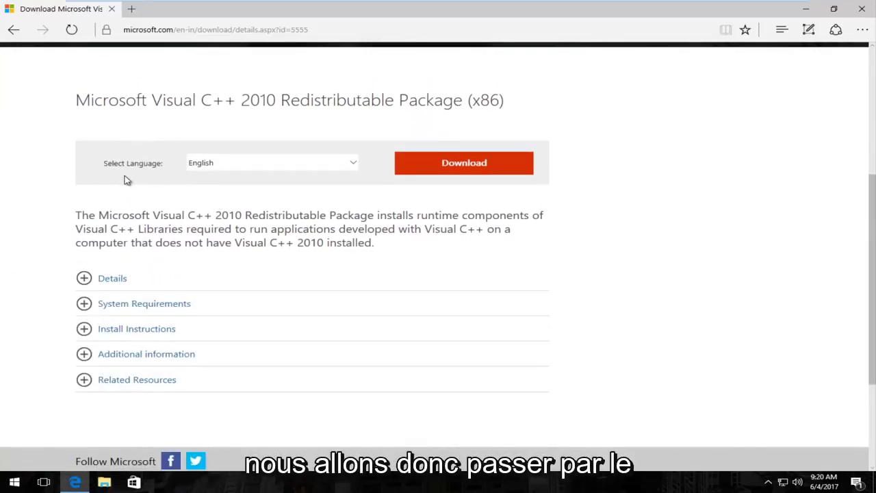
pyautogui.scroll(2, 229, 170)
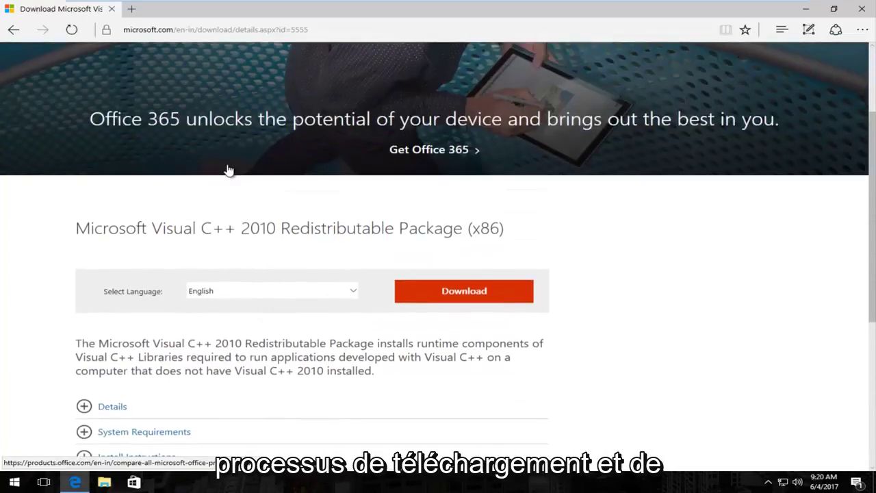
pyautogui.scroll(-1, 229, 169)
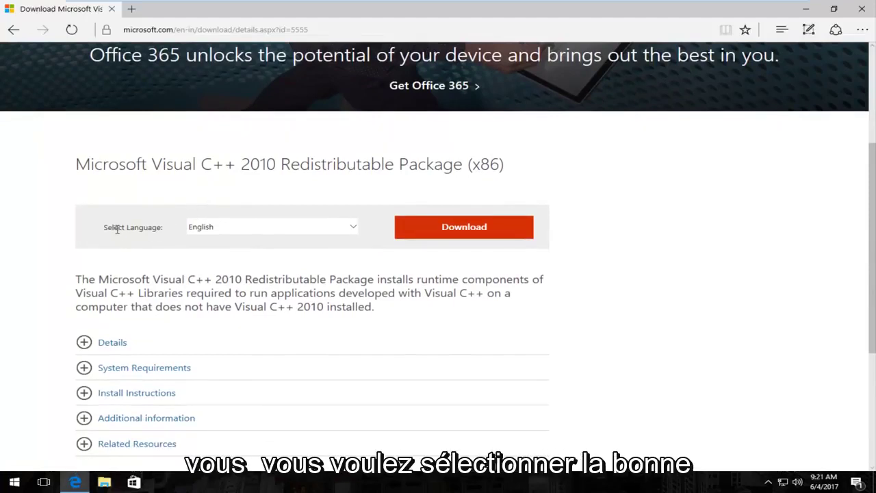
# - Keep English as the download language and start the download
pyautogui.click(234, 228)
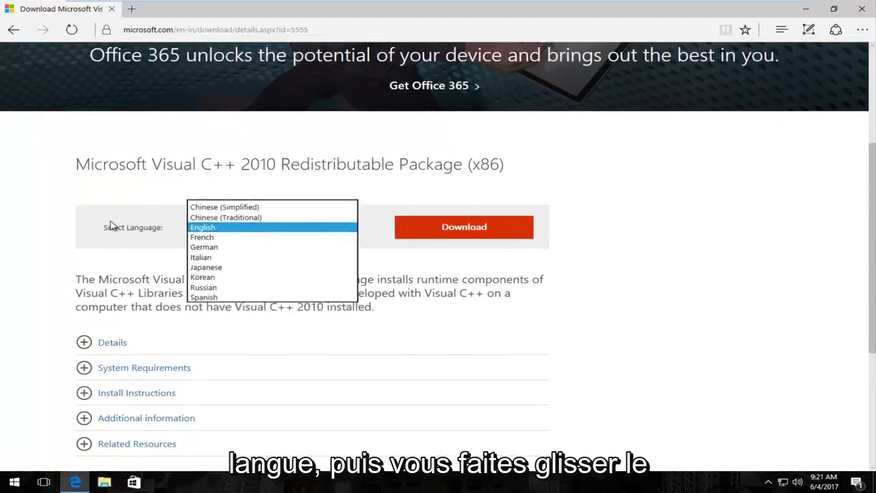
pyautogui.click(206, 228)
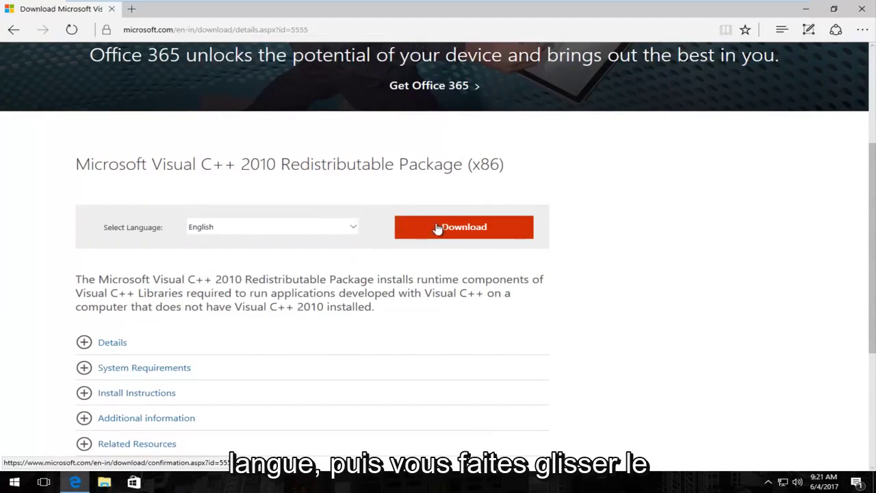
pyautogui.click(465, 230)
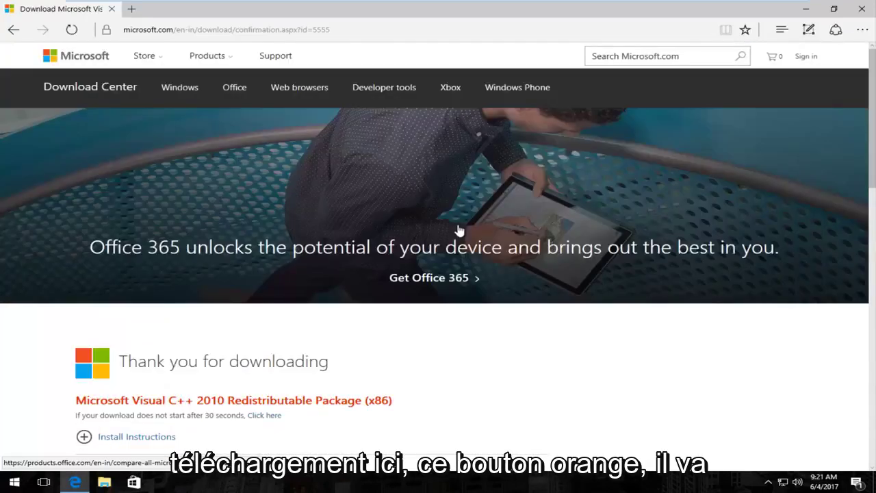
# - Save the vcredist_x86.exe installer (4.83 MB) and run it
pyautogui.scroll(-1, 453, 234)
pyautogui.scroll(-1, 453, 234)
pyautogui.scroll(-1, 453, 234)
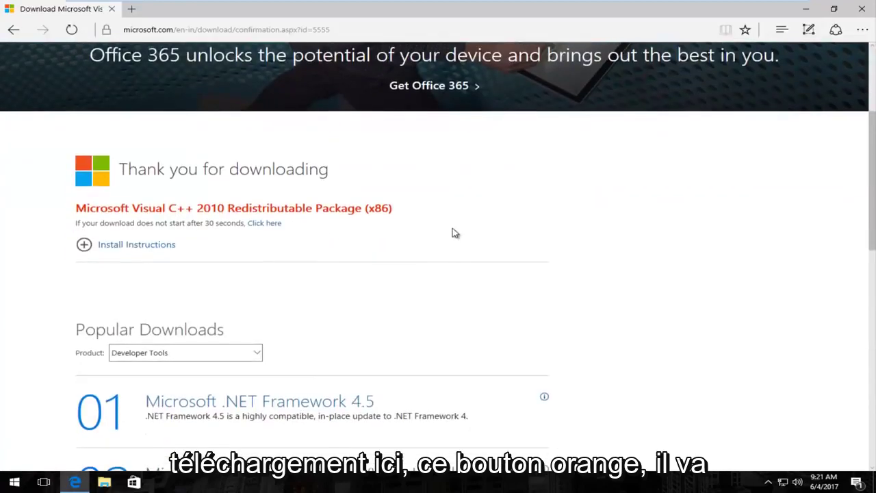
pyautogui.scroll(-1, 453, 234)
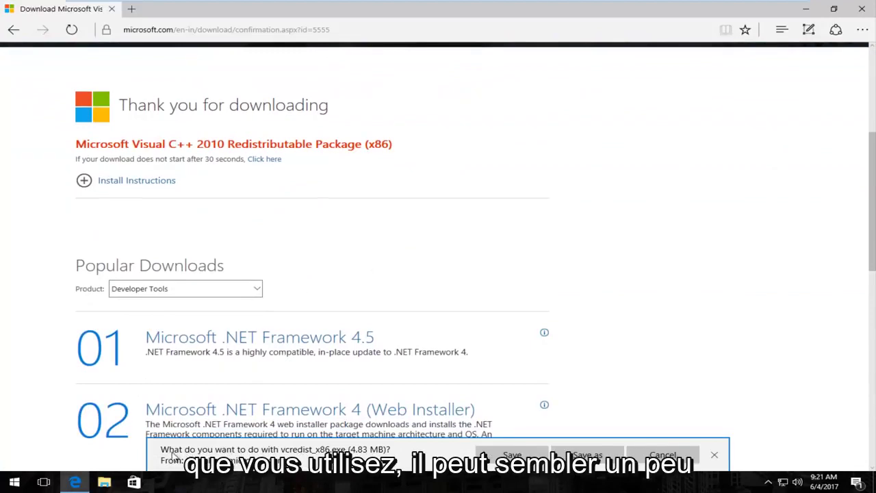
pyautogui.scroll(1, 116, 443)
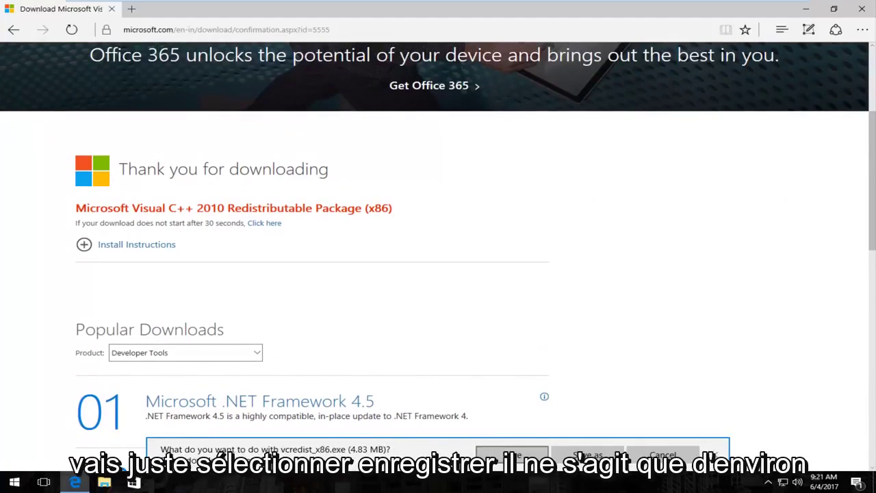
pyautogui.click(512, 455)
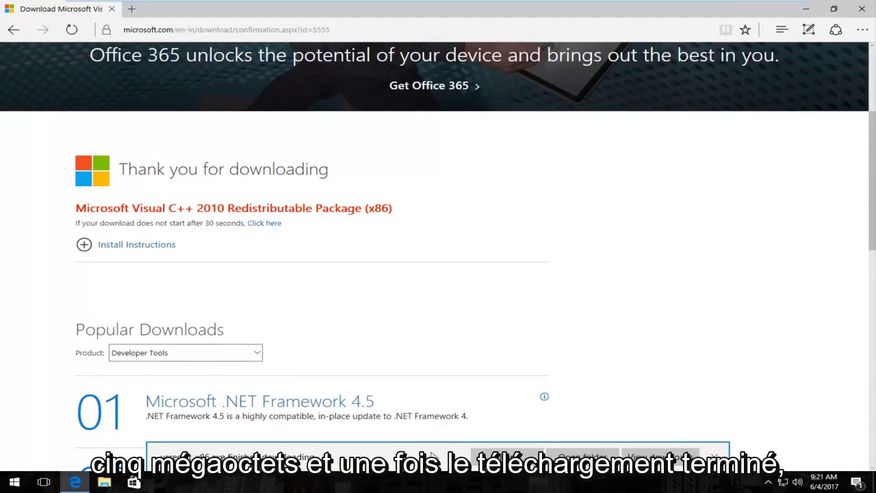
pyautogui.click(491, 454)
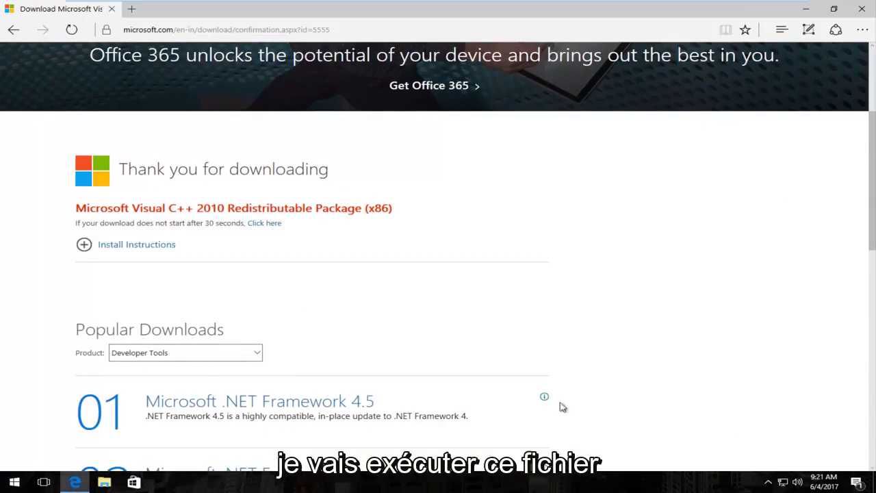
# - Allow the setup through UAC, accept the license terms, and install the x86 redistributable
pyautogui.click(806, 10)
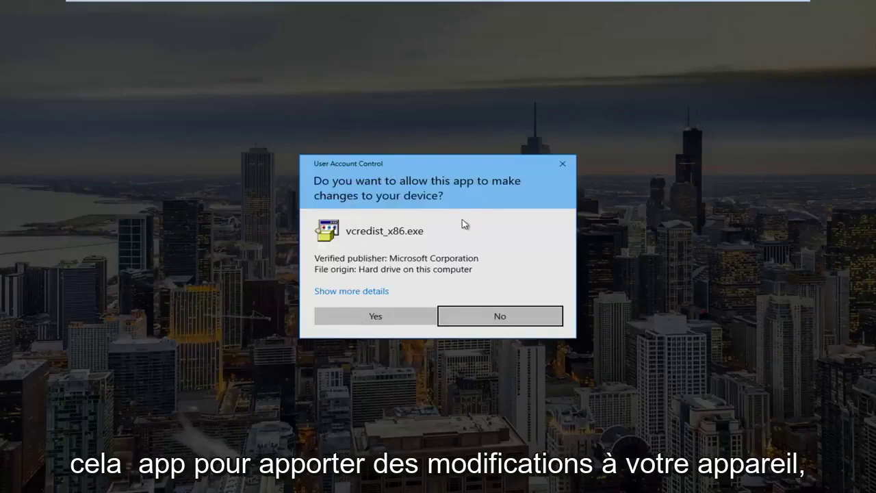
pyautogui.click(367, 315)
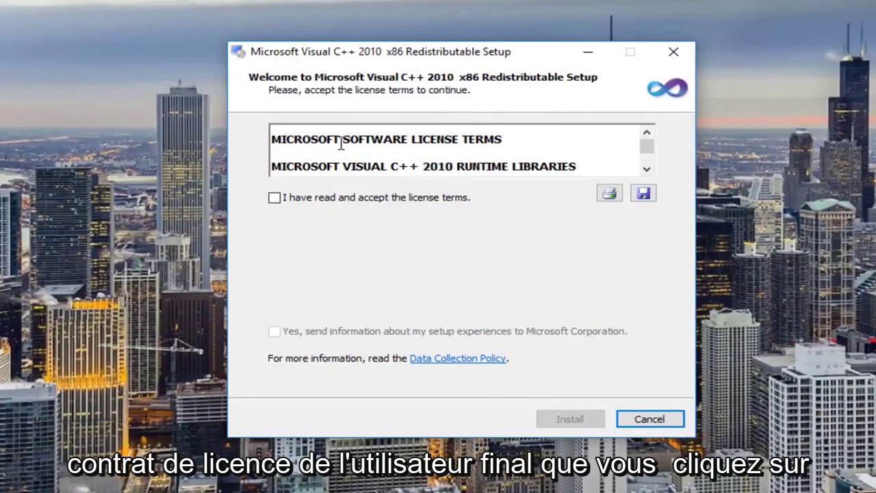
pyautogui.scroll(-2, 335, 173)
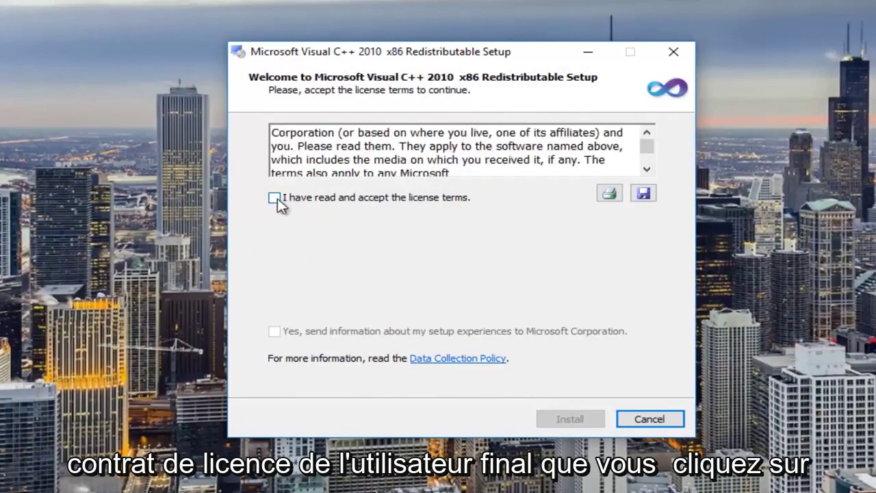
pyautogui.click(278, 200)
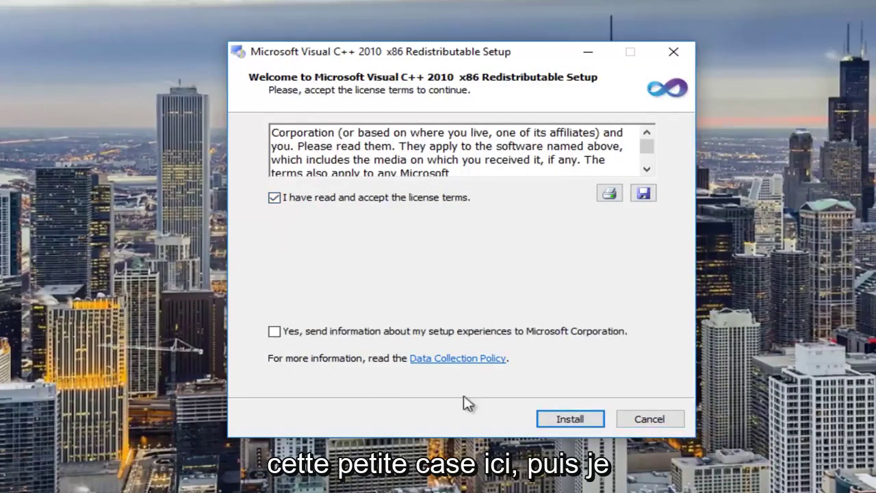
pyautogui.click(561, 422)
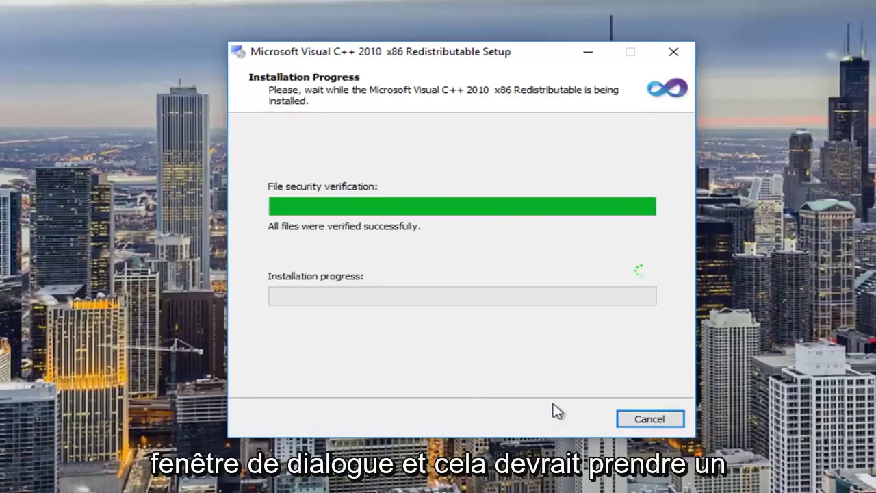